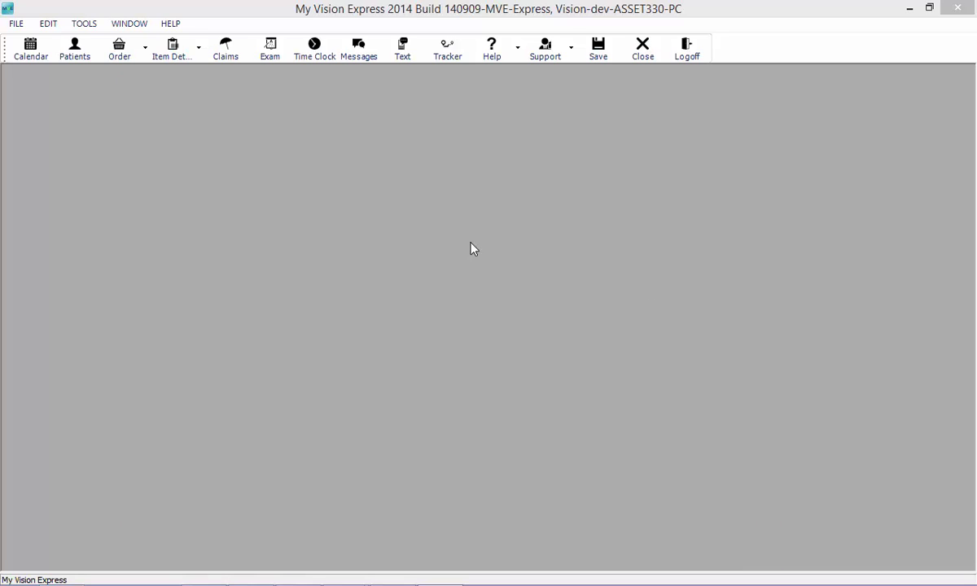
Step: Open the Patient Tracker, also reachable through Patient Tracking in the appointment calendar
click(83, 25)
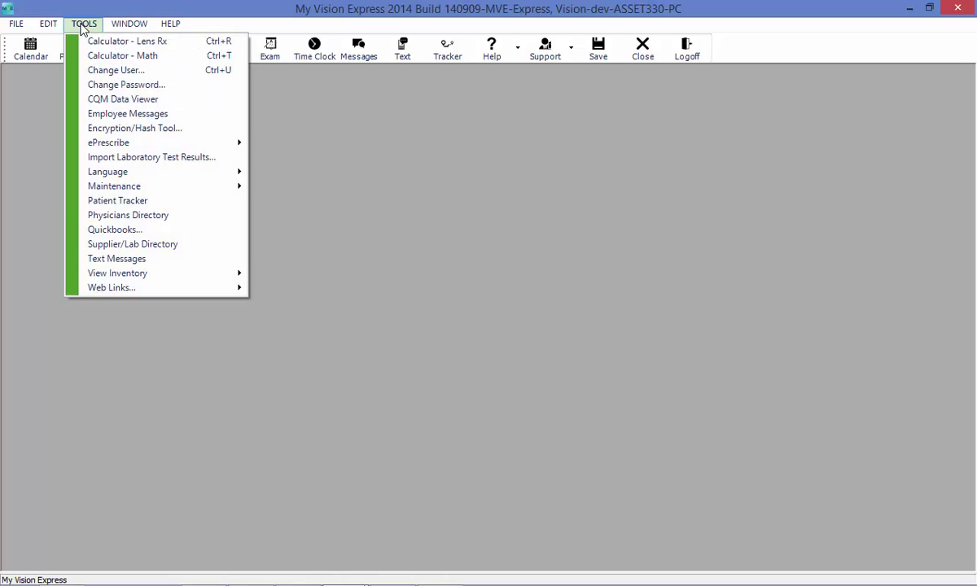
click(103, 204)
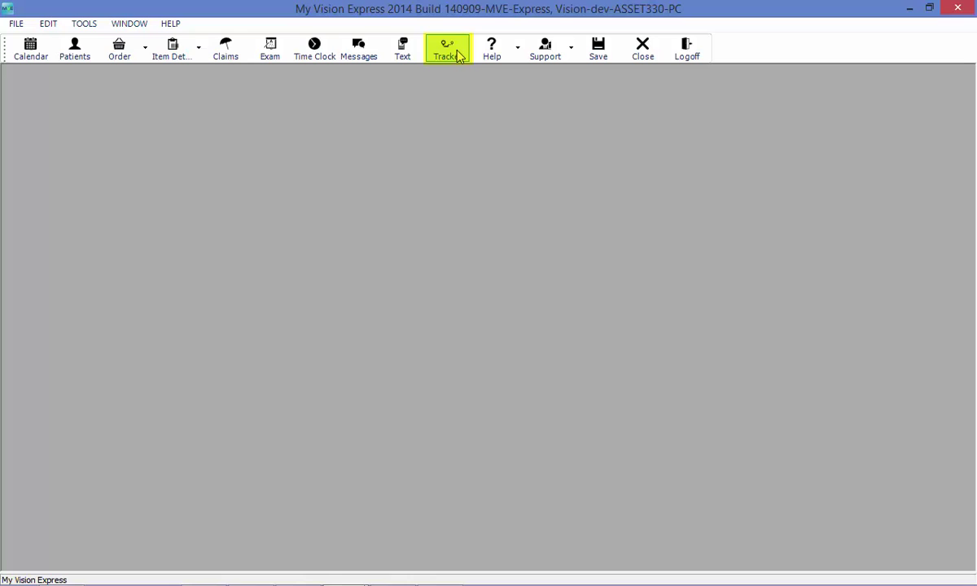
click(458, 56)
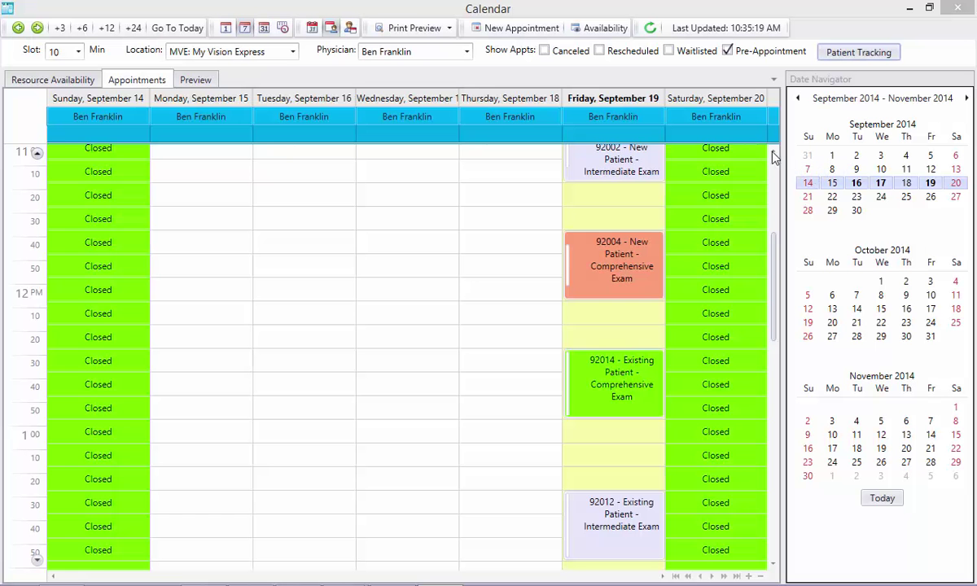
click(855, 54)
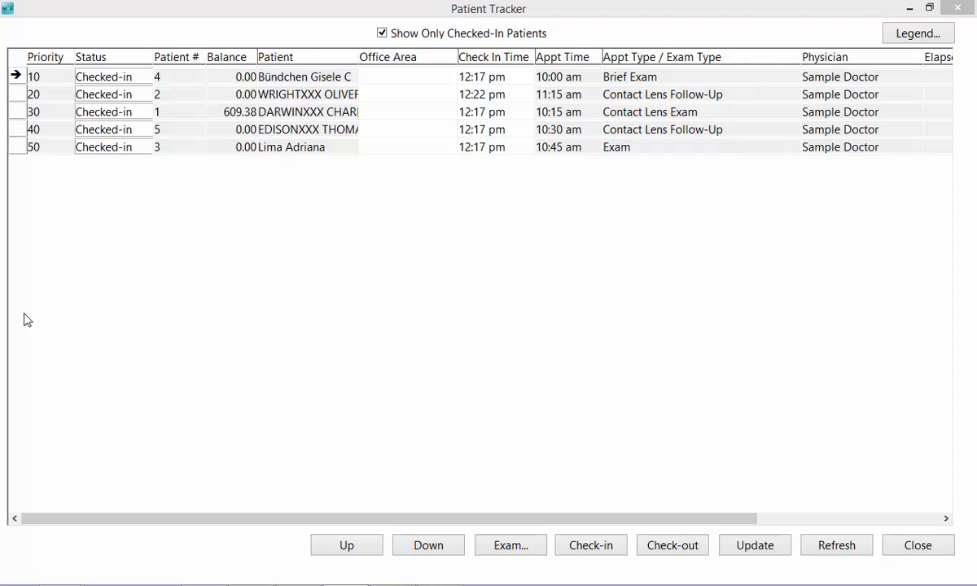
Step: Move the 10:00 am Brief Exam patient down the tracker list to priority 30
click(345, 548)
click(415, 548)
click(414, 550)
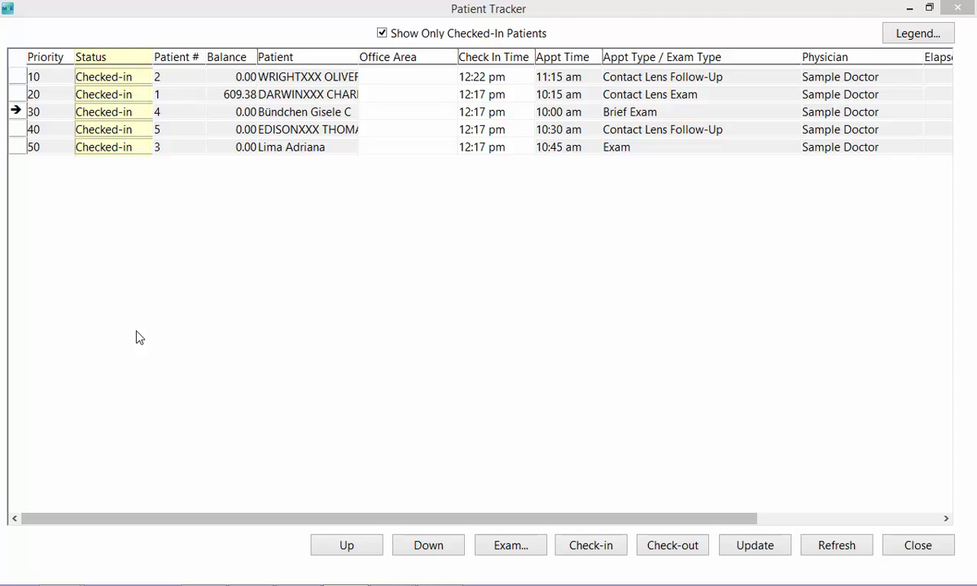
Step: Set the status of the 10:45 am Exam patient to Checked-out
click(136, 155)
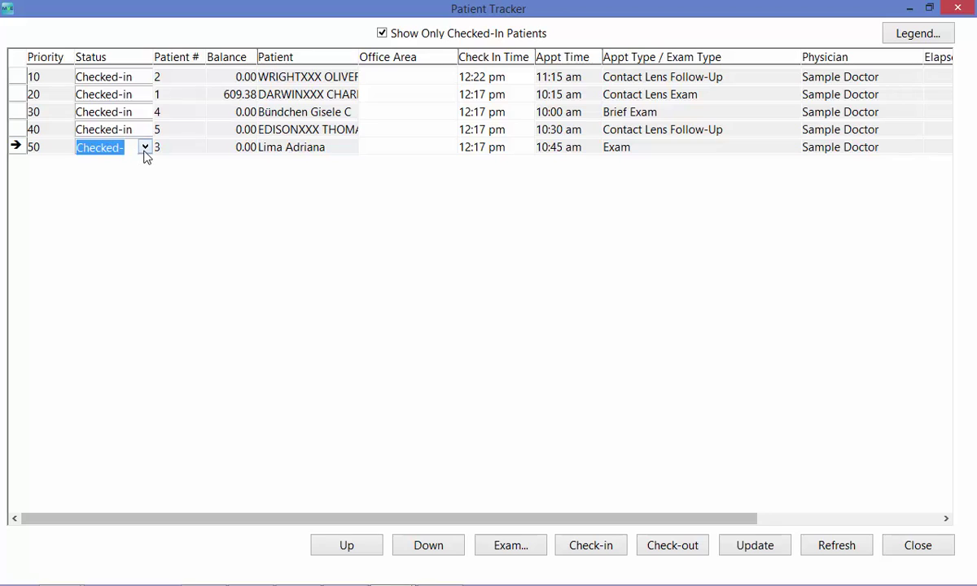
click(145, 152)
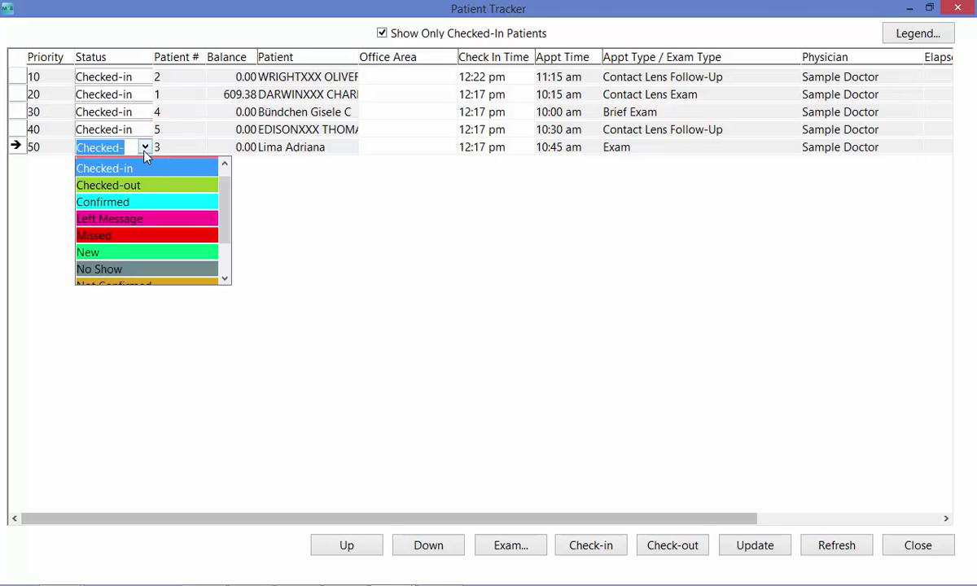
click(149, 193)
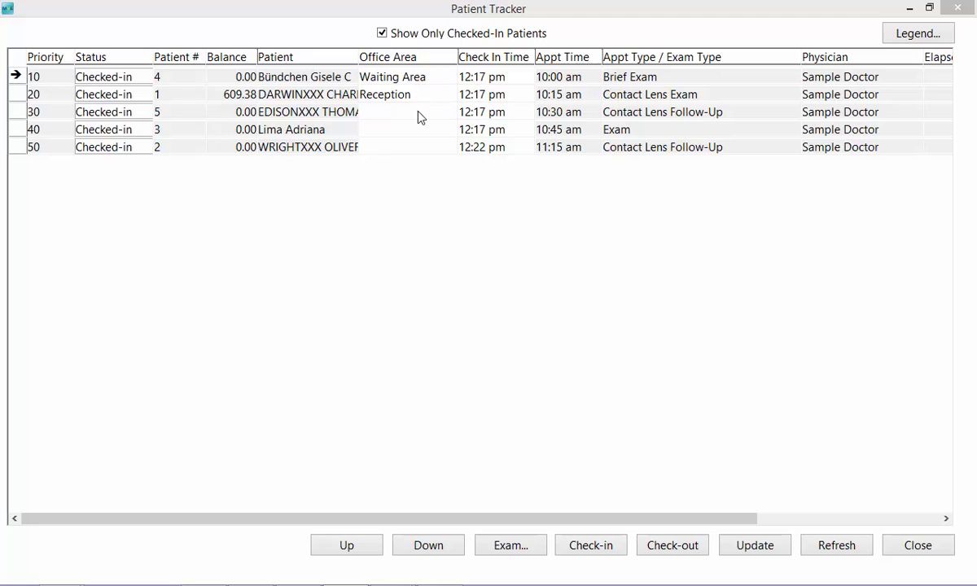
Step: Assign office areas: Exam Room for the 10:30 am patient, Optician's Desk for 10:45 am and Waiting Area for 11:15 am
click(420, 116)
click(411, 180)
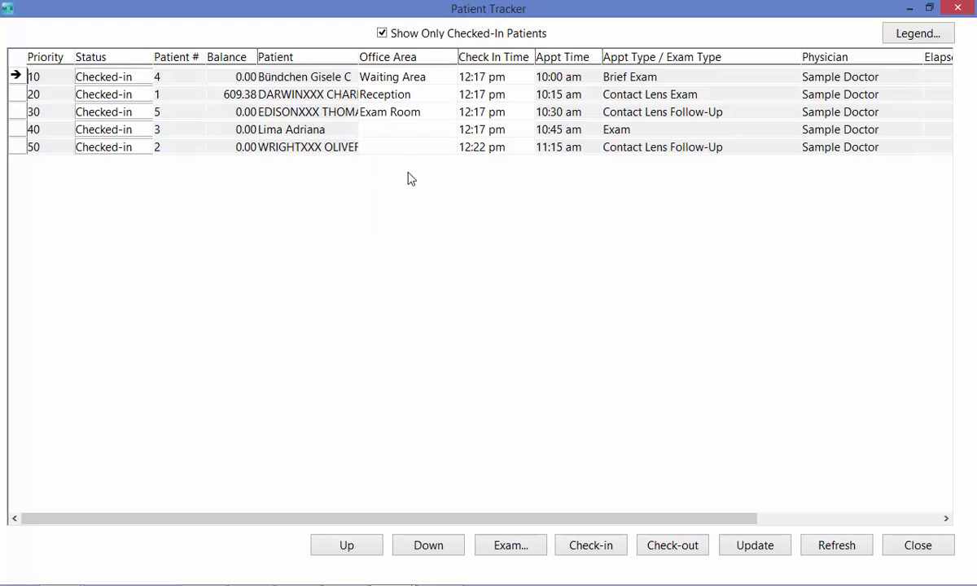
click(417, 130)
click(423, 180)
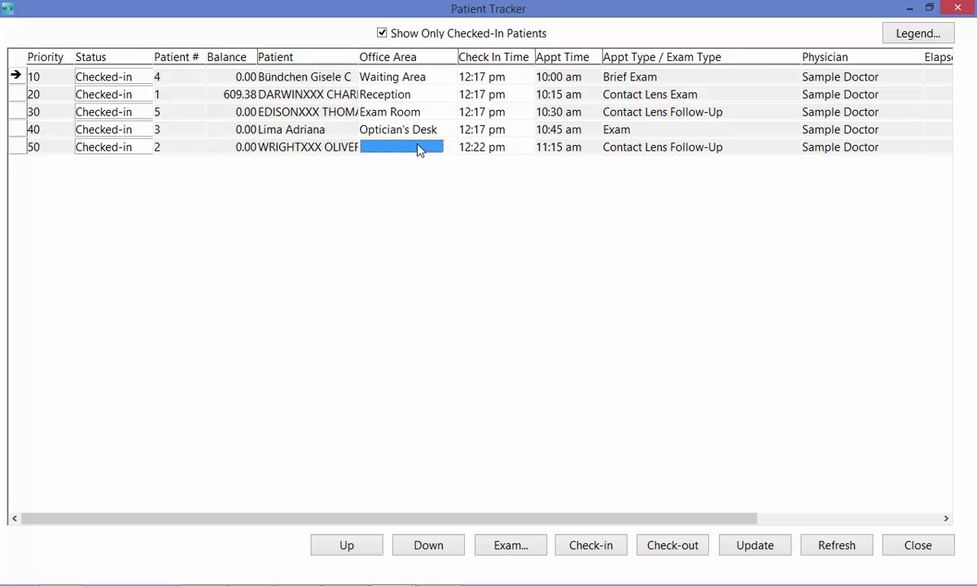
click(419, 149)
click(414, 165)
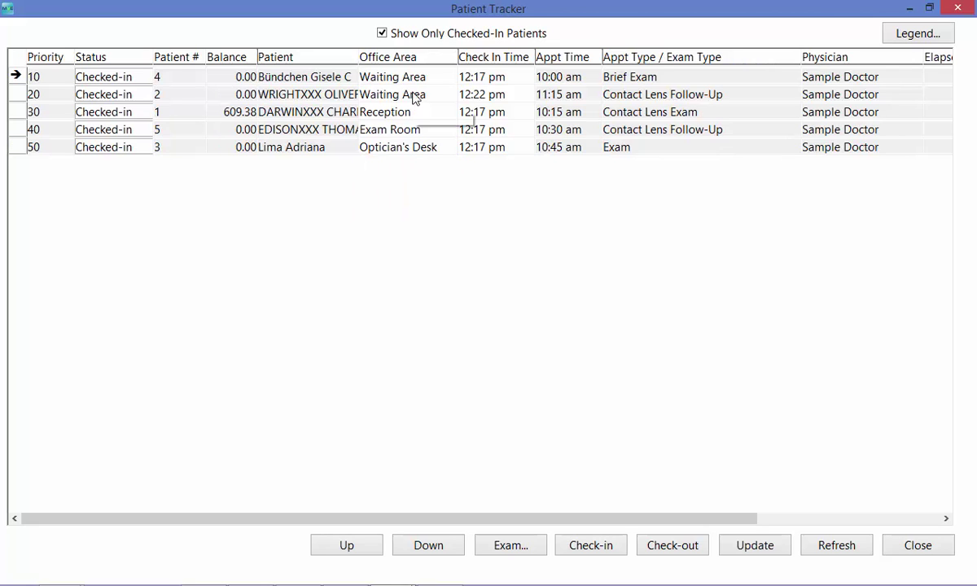
Step: Open the office area choices for the last patient in the tracker list
click(432, 148)
click(501, 280)
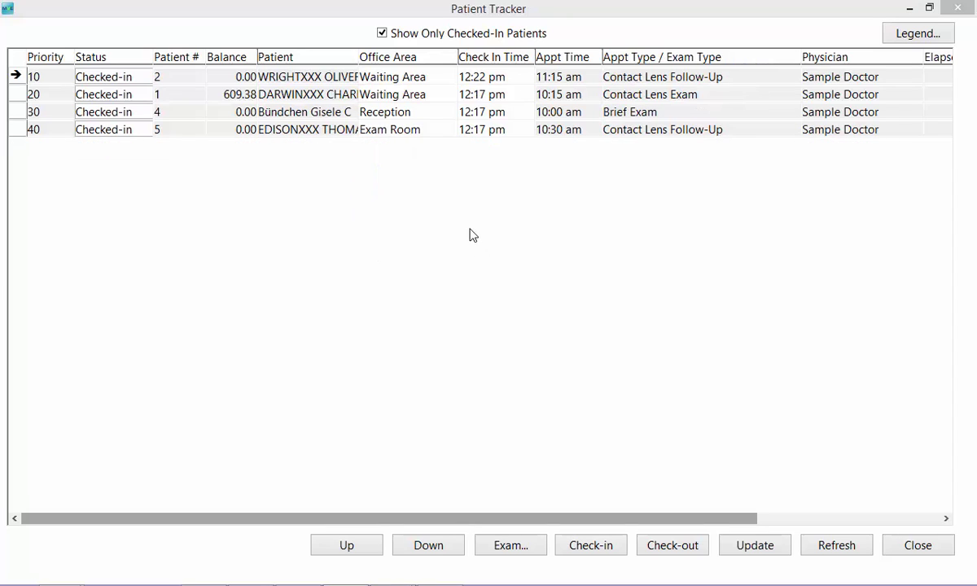
click(444, 133)
click(447, 131)
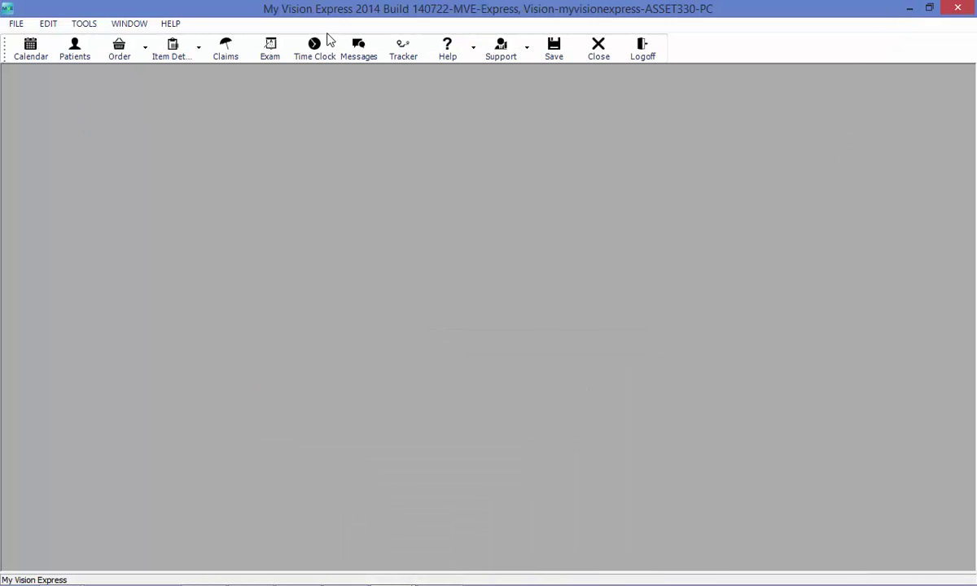
Step: Open the category setup and find the Office Area category group
click(16, 23)
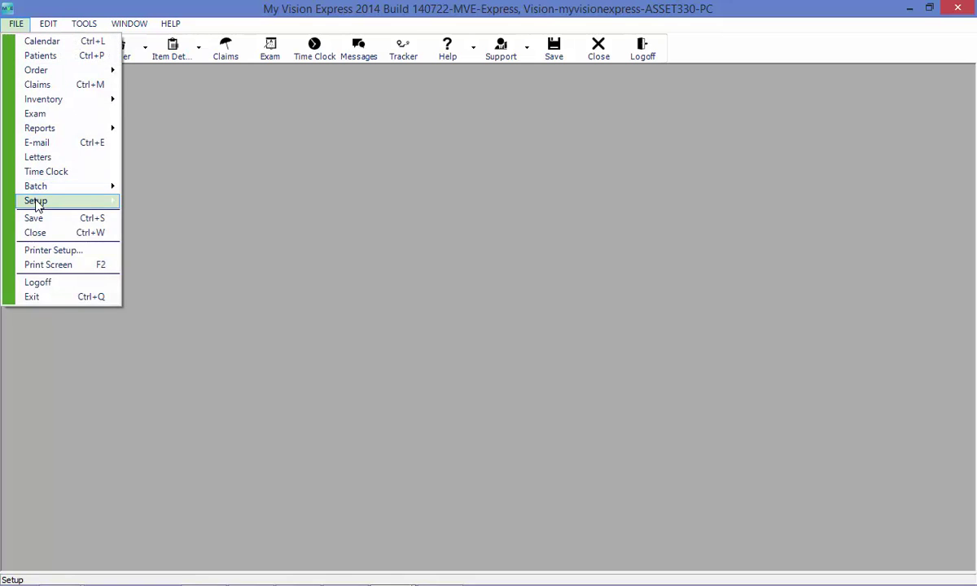
mouse_move(36, 201)
click(188, 217)
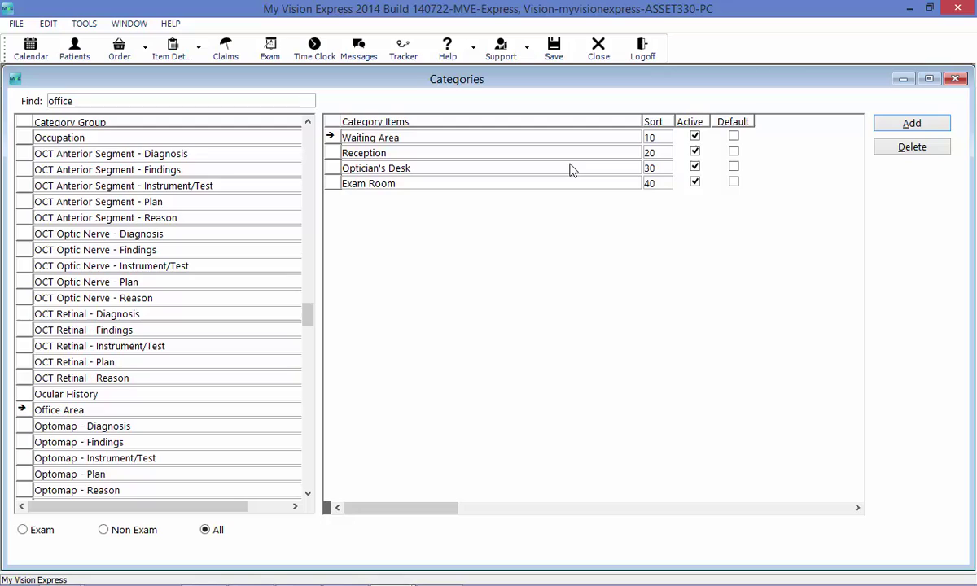
Step: Add "Exam room 2" as a new Office Area category item and delete the Waiting Area item
click(911, 125)
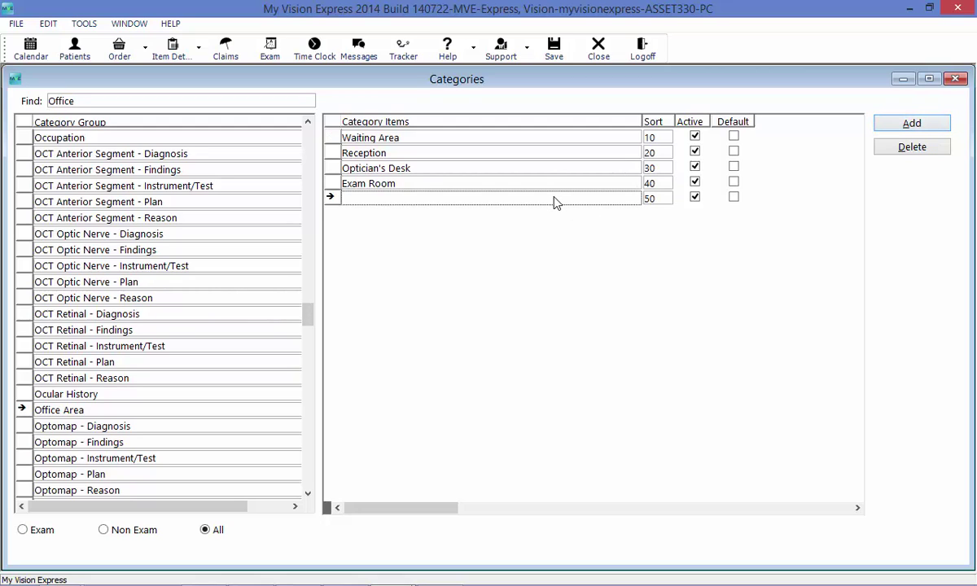
text(Exam room 2)
click(349, 138)
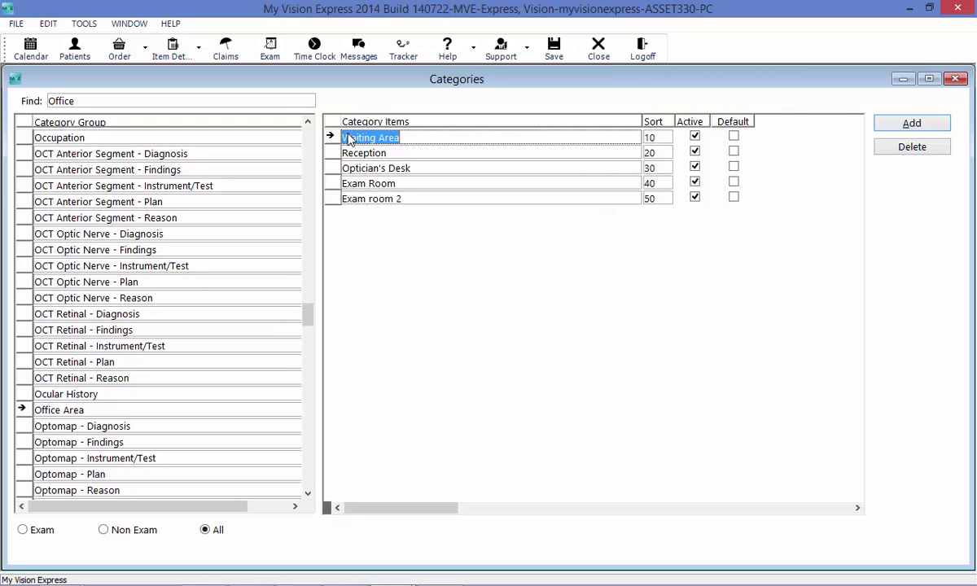
click(913, 148)
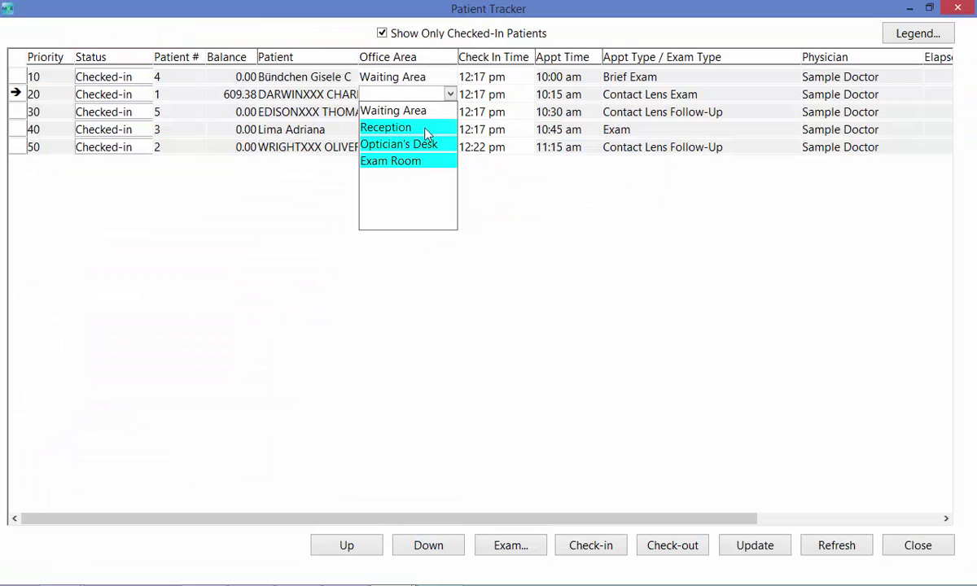
Step: Set the 10:15 am patient's office area to Reception and show the Elapsed Dilation Time, Late Time and In-Office Time columns
click(425, 128)
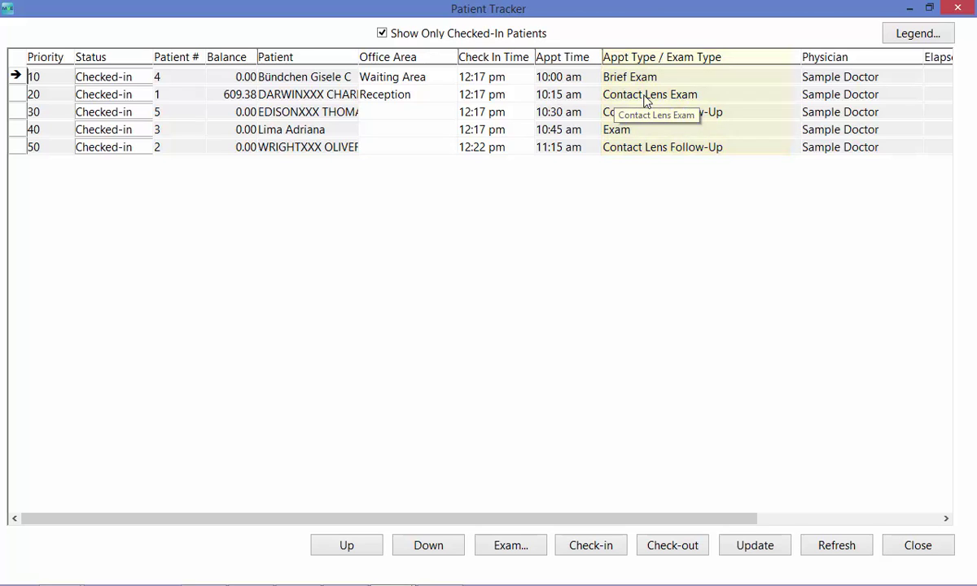
click(946, 519)
click(946, 518)
click(946, 518)
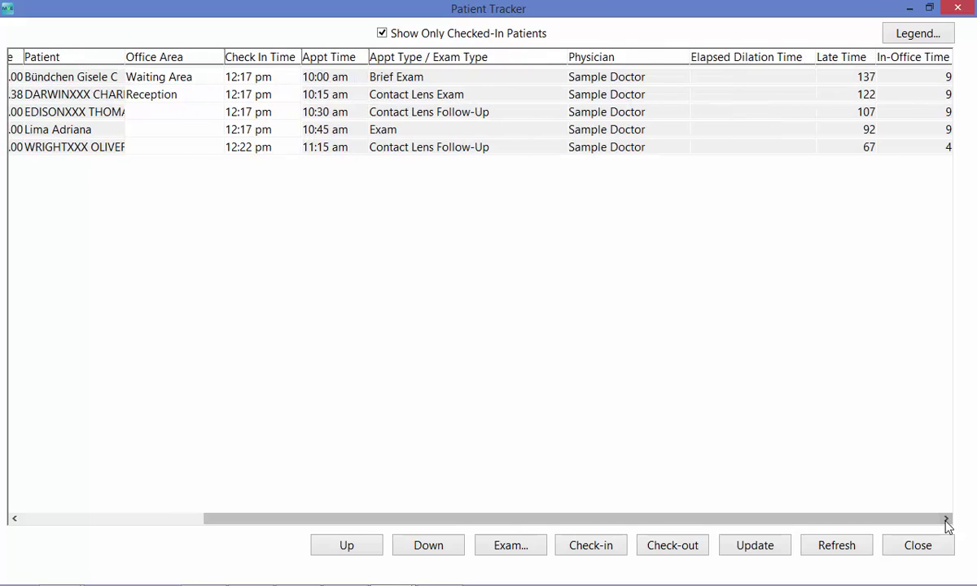